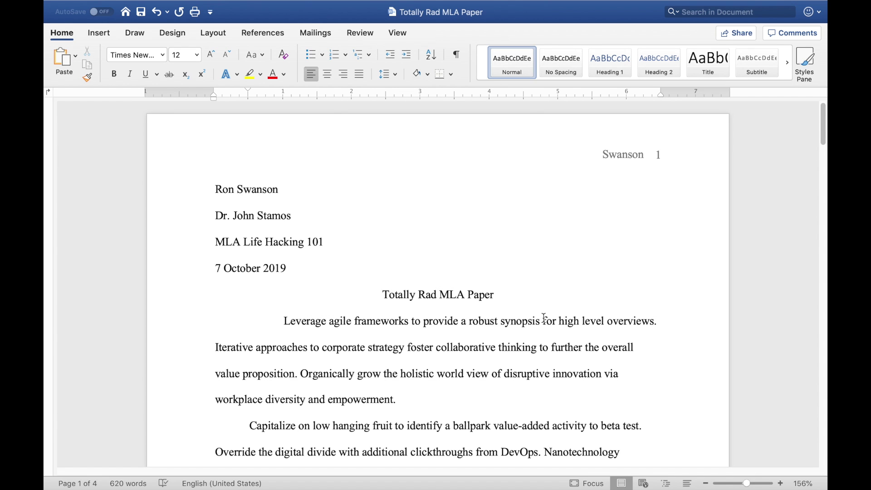
# - Scroll through the finished example MLA paper to review it
pyautogui.scroll(-15, 544, 317)
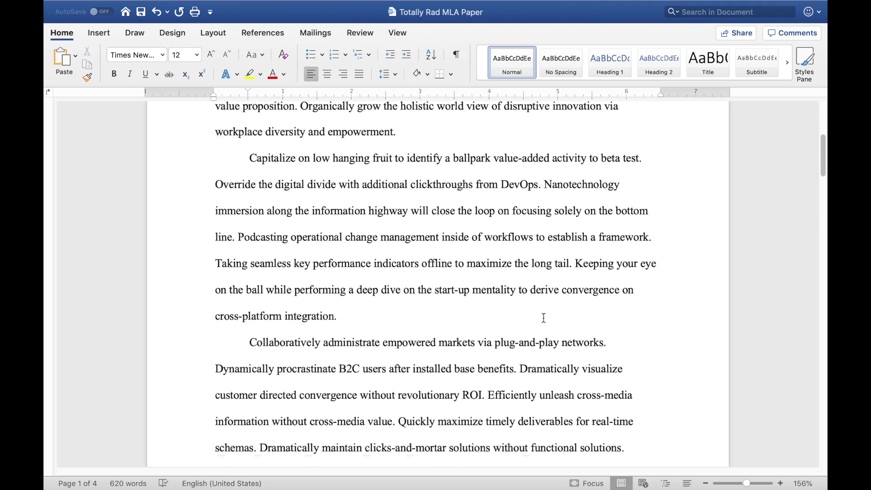
pyautogui.scroll(-20, 543, 319)
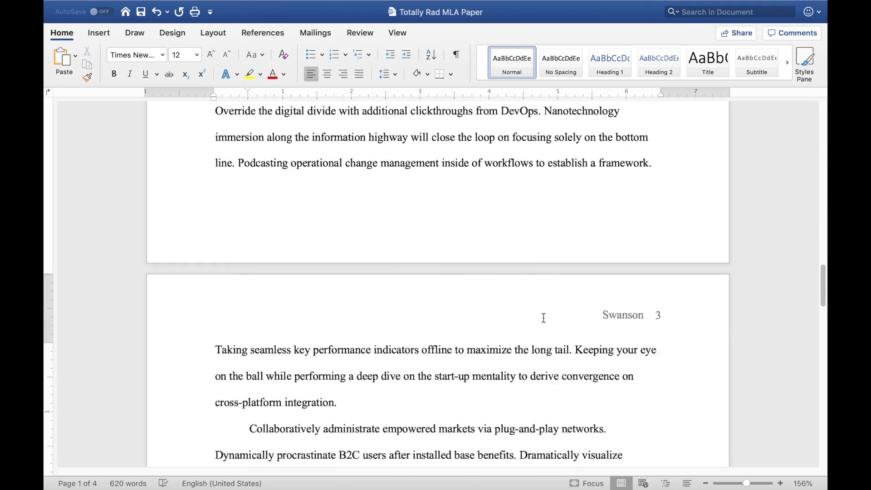
pyautogui.scroll(20, 543, 318)
pyautogui.scroll(10, 543, 317)
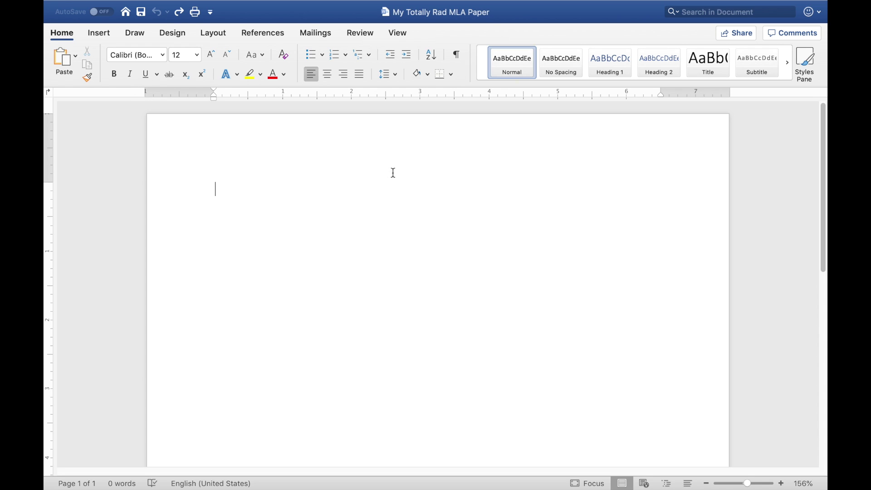
# - Modify the Normal style so its font is Times New Roman at 12 pt
pyautogui.rightClick(514, 77)
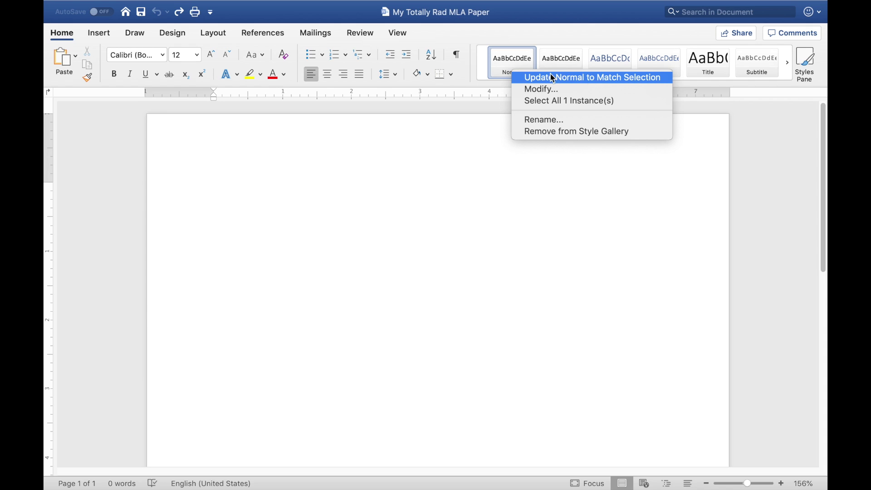
pyautogui.click(552, 93)
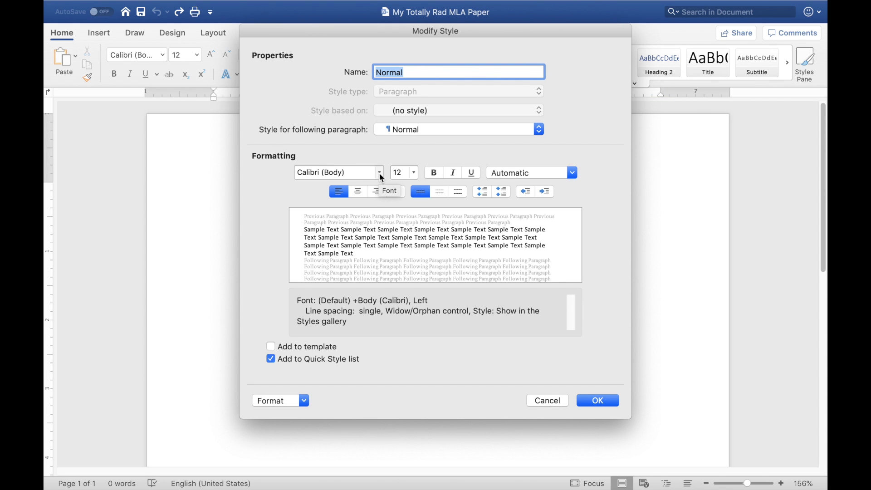
pyautogui.click(380, 172)
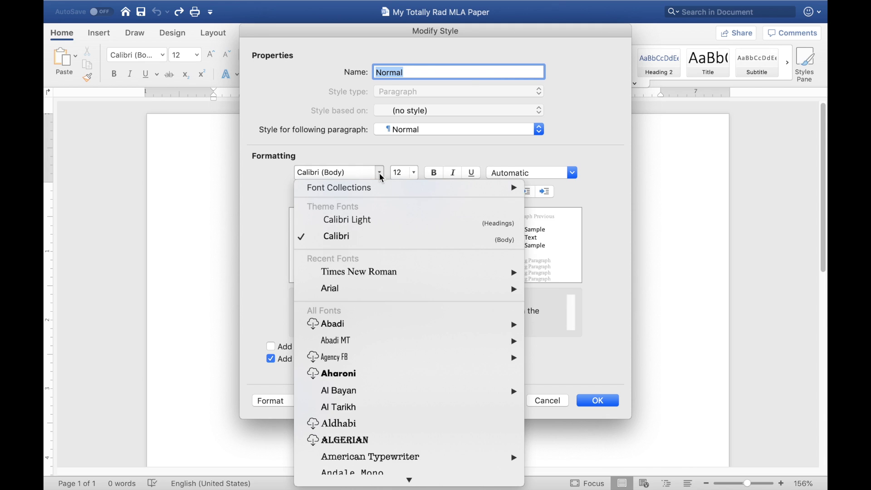
pyautogui.click(361, 270)
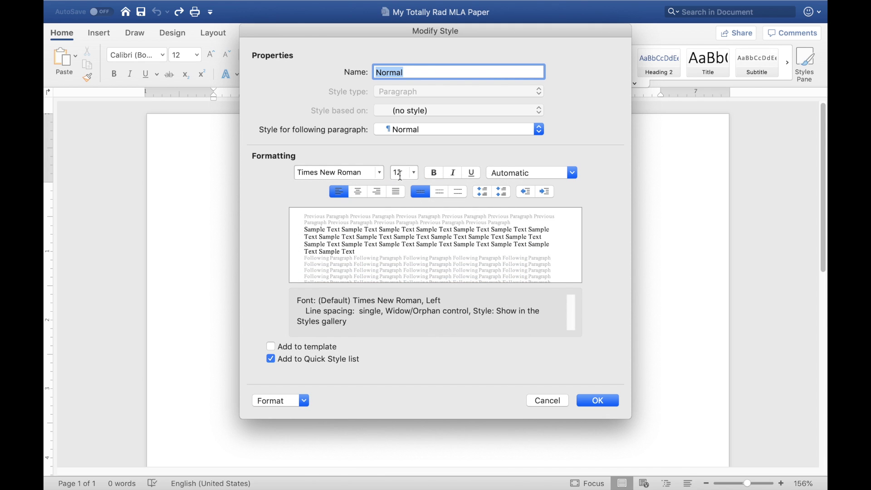
pyautogui.click(597, 401)
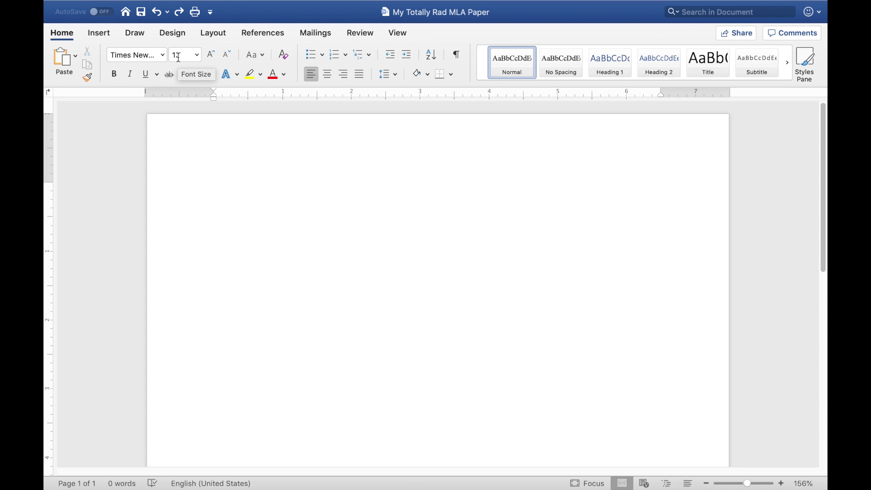
# - Apply the Normal margin preset for one-inch margins on every side
pyautogui.click(207, 34)
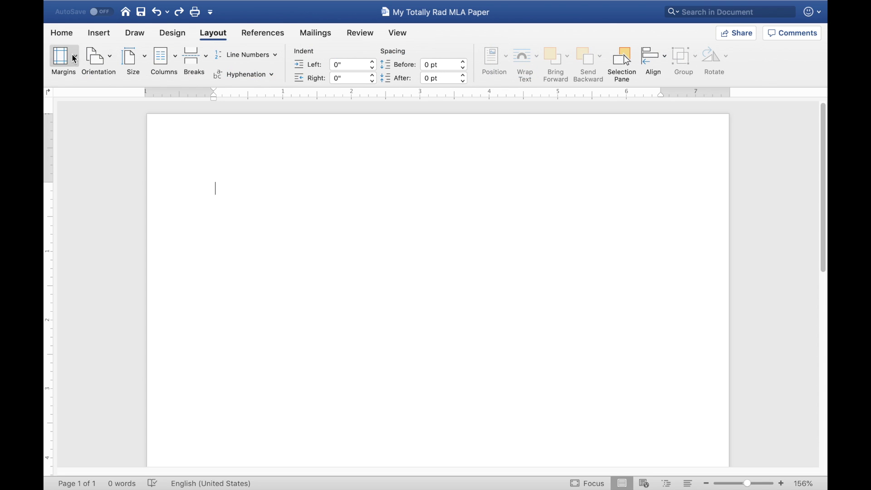
pyautogui.click(74, 59)
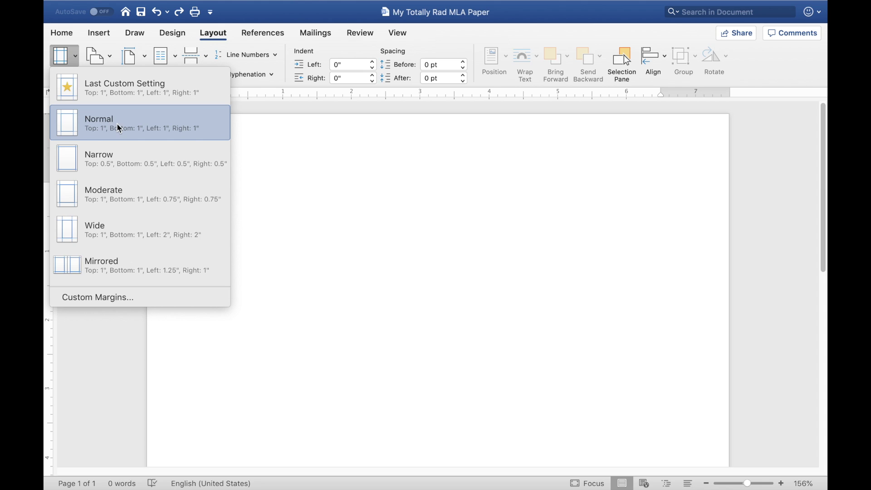
pyautogui.click(157, 128)
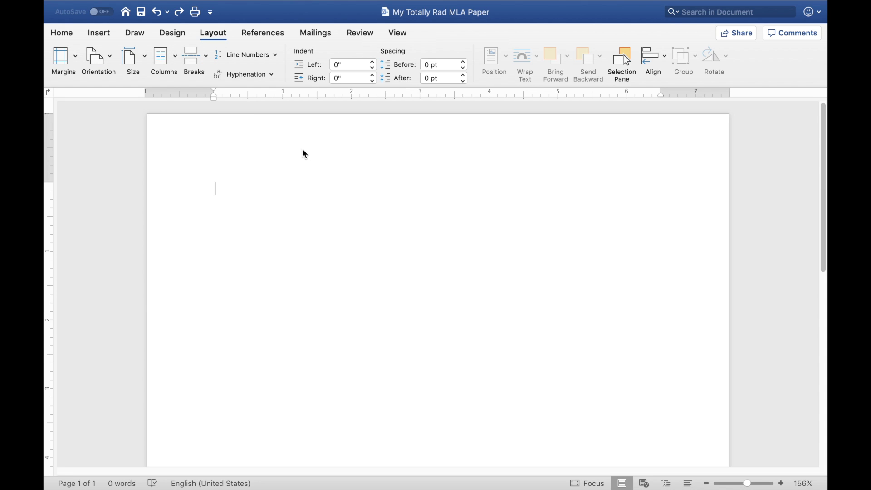
# - Set the document's line spacing to double (2.0)
pyautogui.click(60, 36)
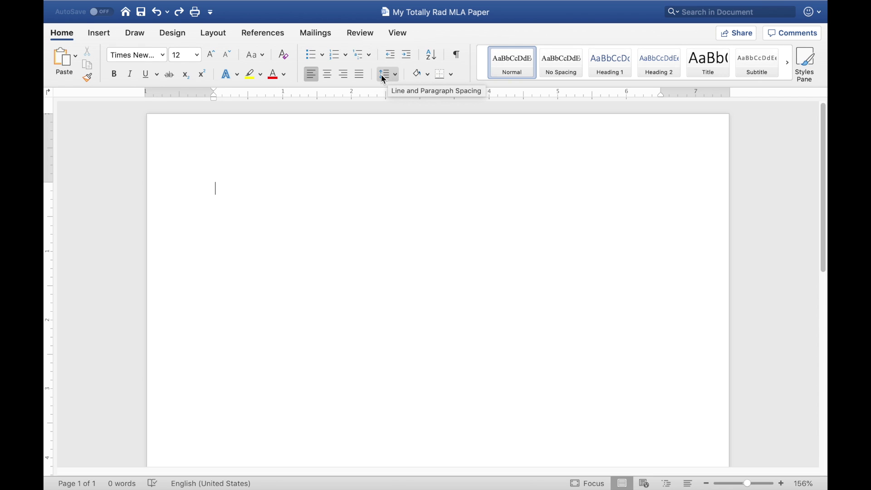
pyautogui.click(394, 75)
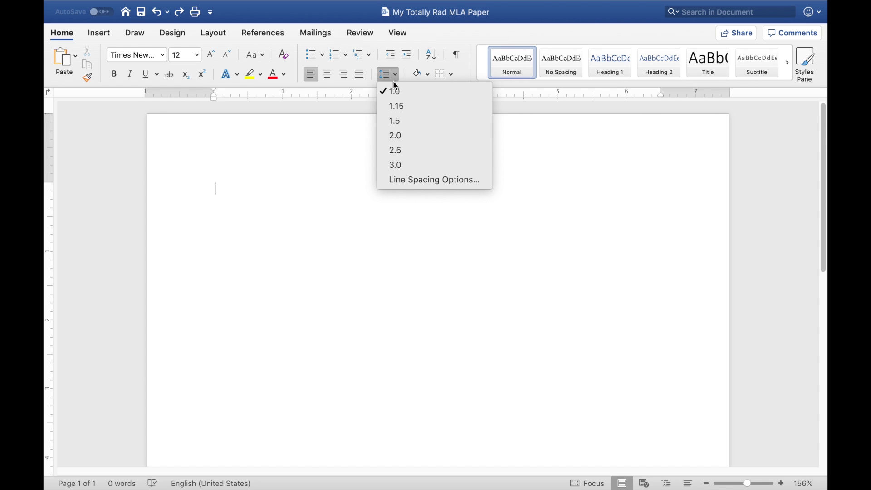
pyautogui.click(402, 137)
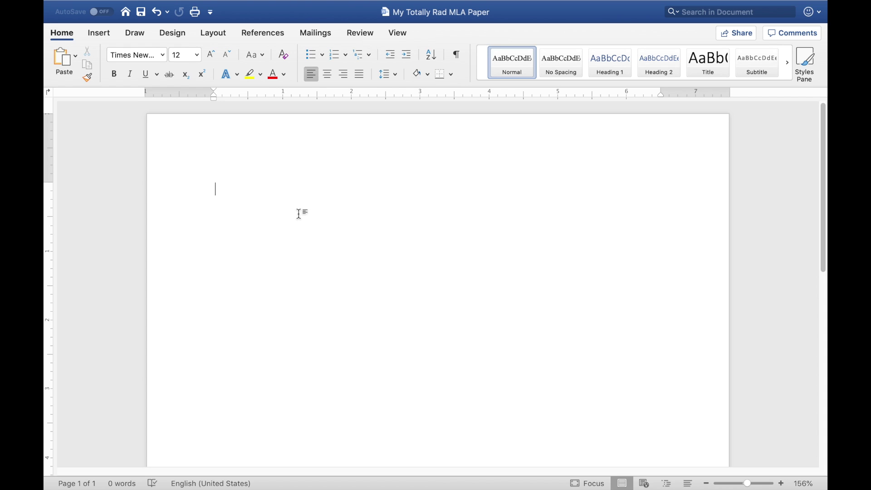
# - In the page header, enter the author's surname aligned to the right
pyautogui.doubleClick(307, 142)
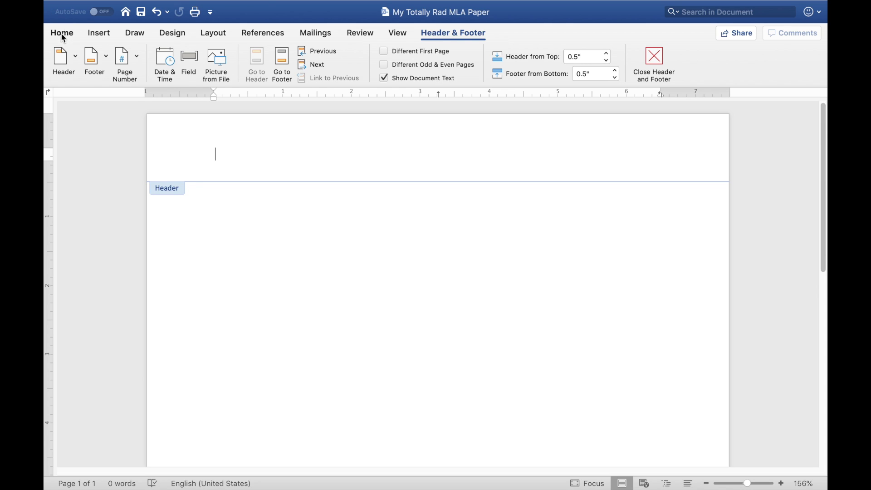
pyautogui.click(62, 34)
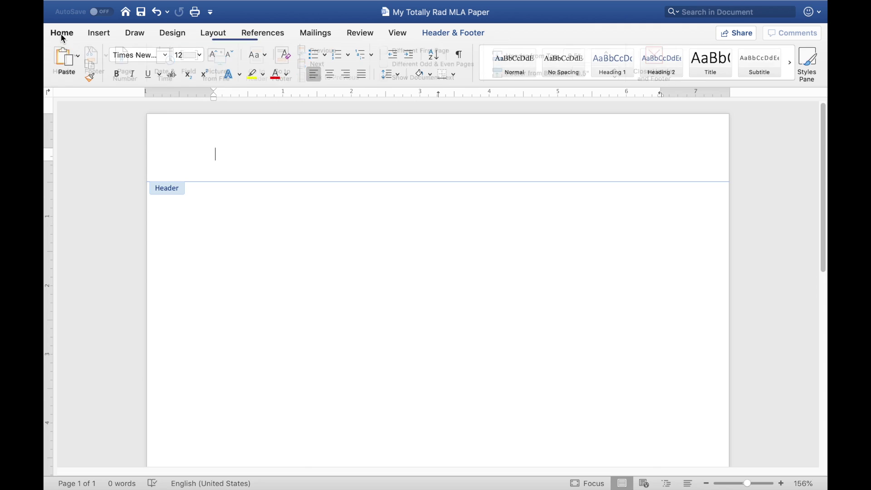
pyautogui.click(344, 75)
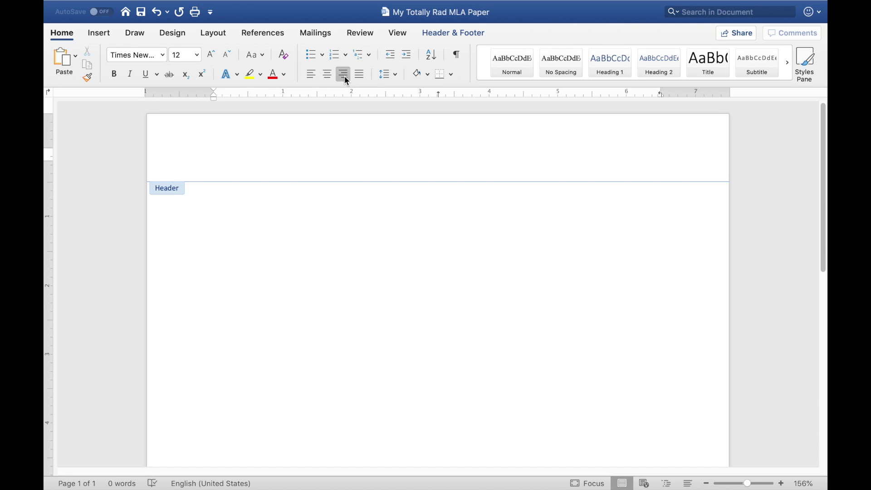
pyautogui.write('Swanson')
# - Insert an automatic page number at the top right of the header, after the surname
pyautogui.click(451, 34)
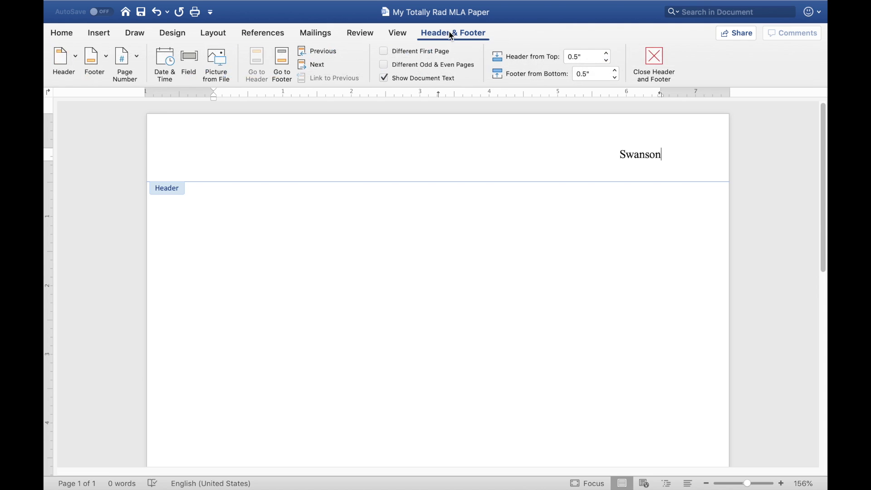
pyautogui.click(137, 59)
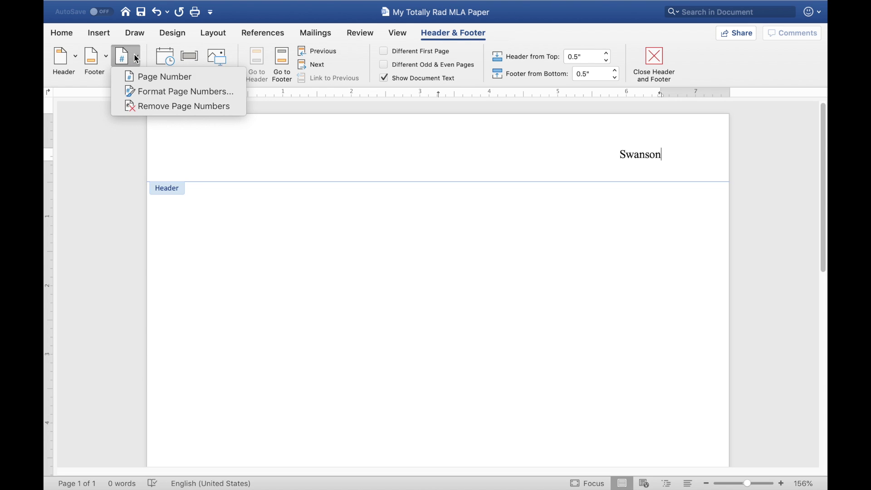
pyautogui.click(160, 79)
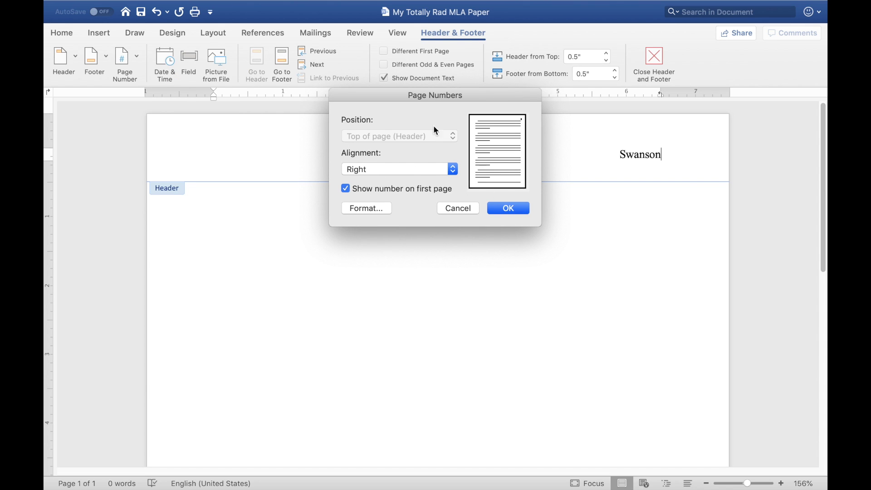
pyautogui.click(506, 210)
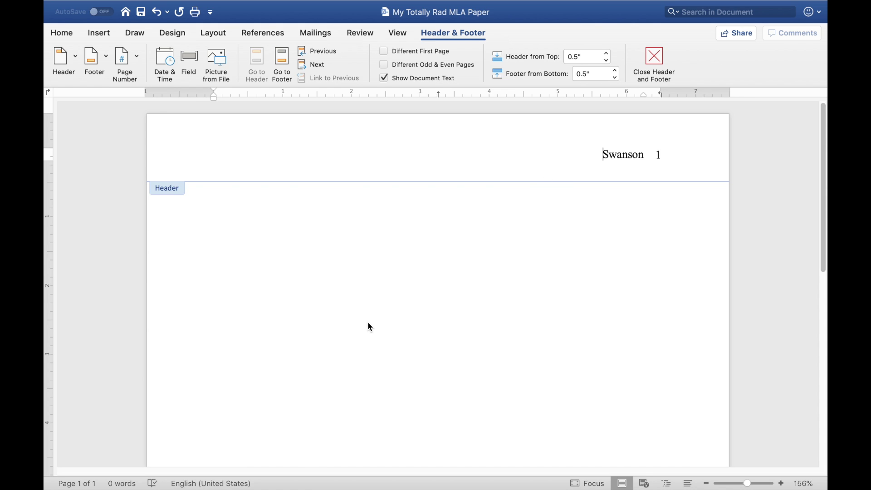
# - Type the heading lines: student's name, instructor's name, MLA Life Hacking 101, 8 October 2019
pyautogui.doubleClick(368, 322)
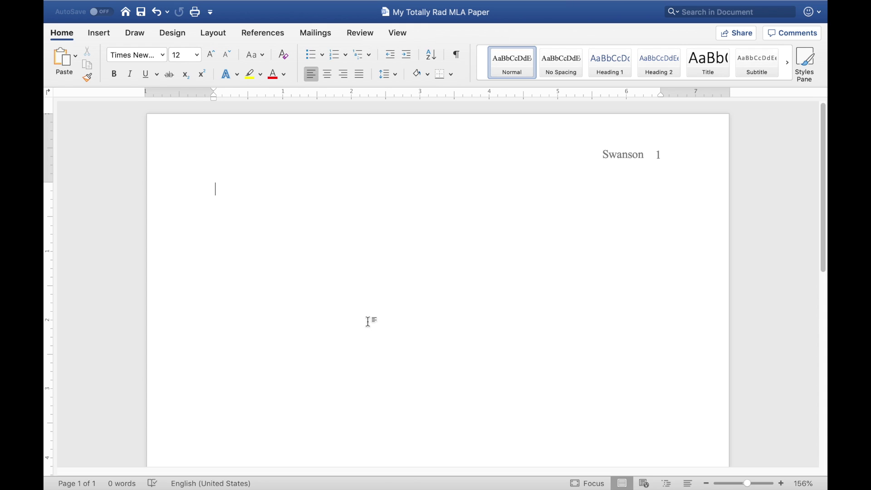
pyautogui.write('Ron Swanson')
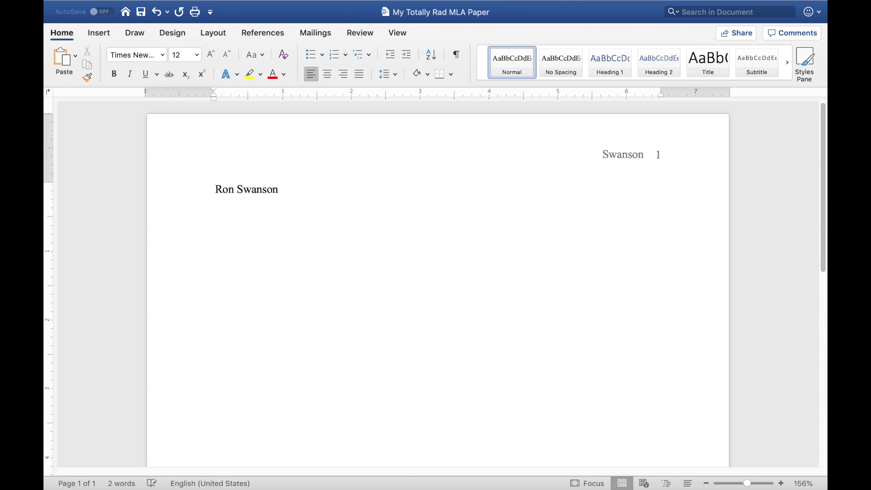
pyautogui.press('Return')
pyautogui.write('Dr')
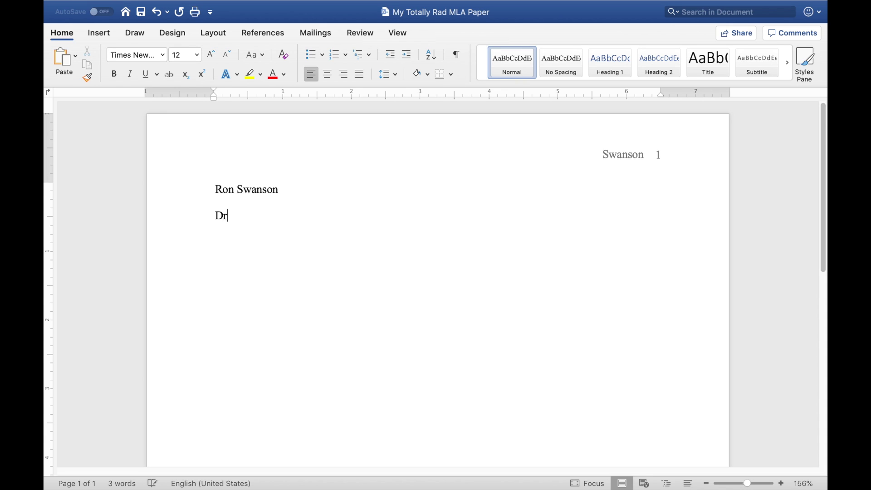
pyautogui.write('. John Stamos')
pyautogui.press('Return')
pyautogui.write('MLA Life Hacking 101')
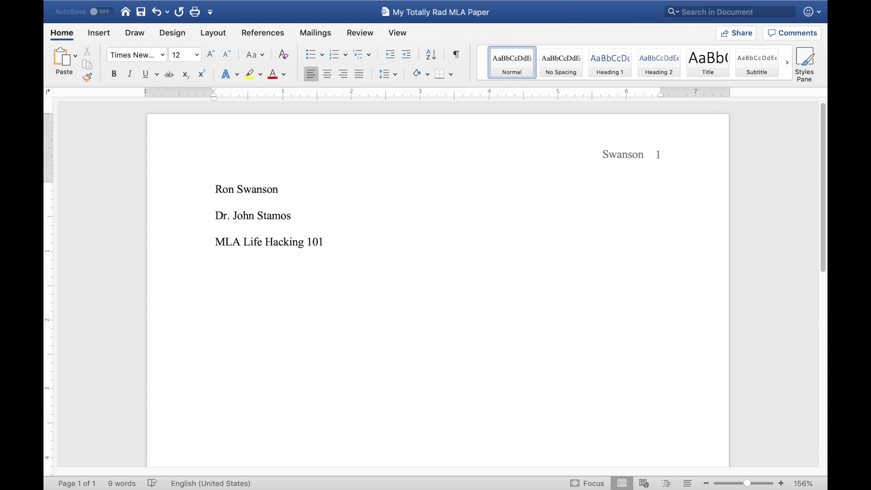
pyautogui.write('8 October 2019')
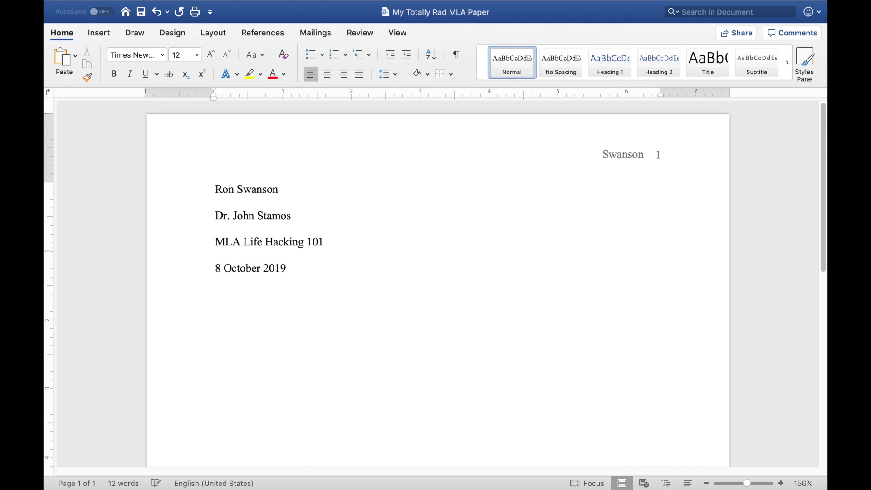
pyautogui.press('Return')
# - Add the centred title 'My Totally Rad MLA Paper' and return the next line to left alignment
pyautogui.click(327, 74)
pyautogui.write('My Totally Rad MLA ')
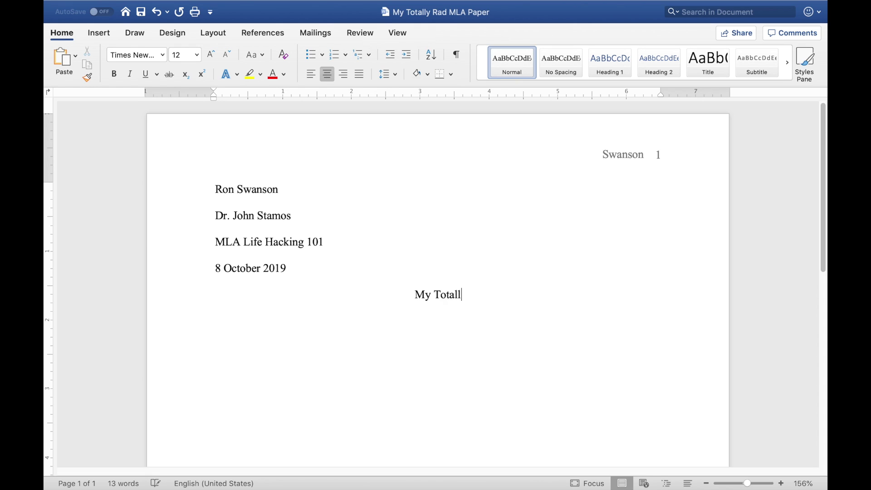
pyautogui.write('Paper')
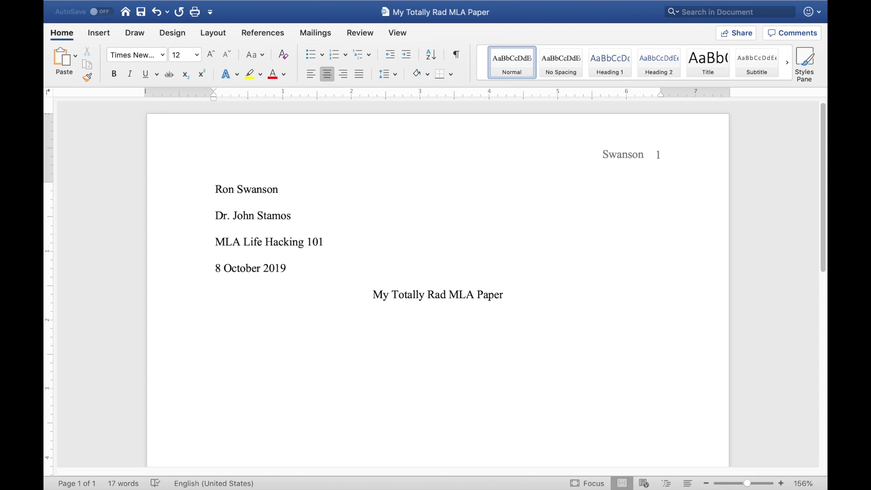
pyautogui.press('Return')
pyautogui.click(309, 76)
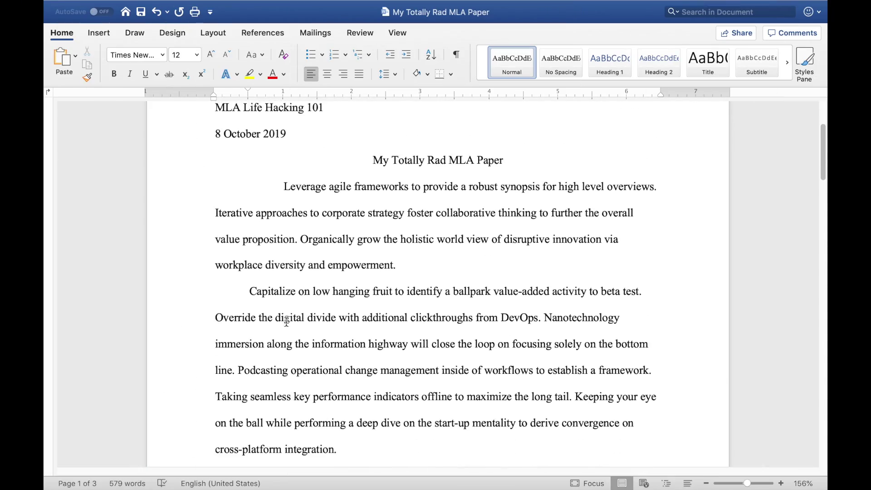
# - Scroll down through the pasted body text to the end of page 3
pyautogui.scroll(-15, 286, 321)
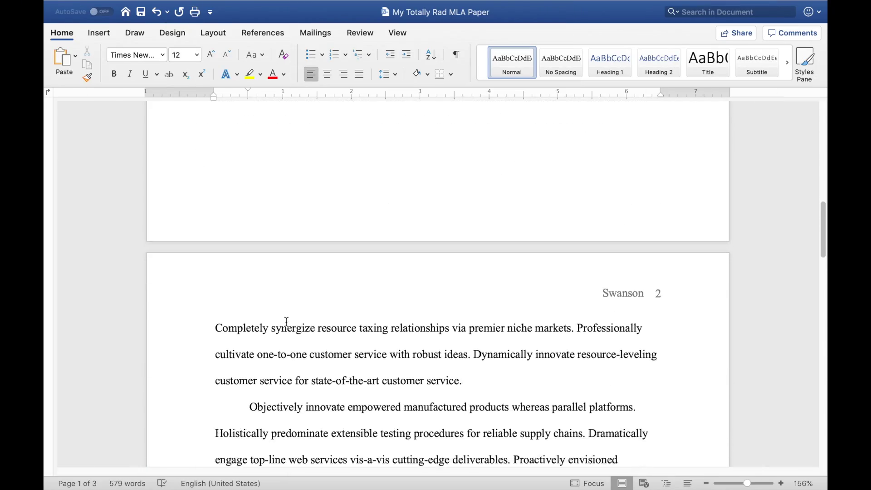
pyautogui.scroll(-15, 286, 321)
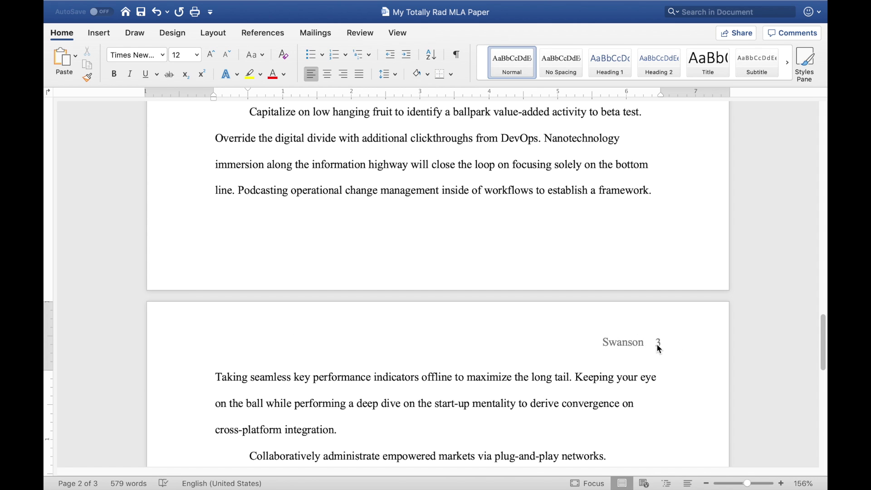
pyautogui.scroll(-15, 658, 348)
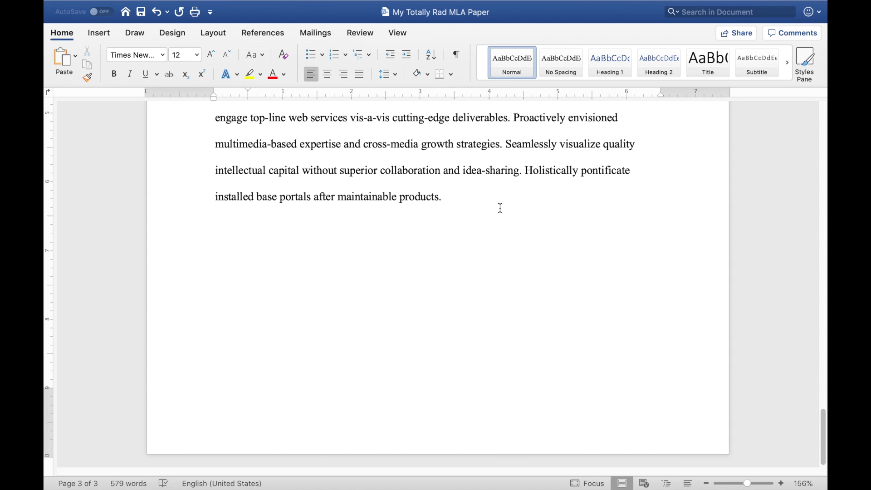
# - Insert a blank page after the body text to hold the Works Cited list
pyautogui.click(104, 36)
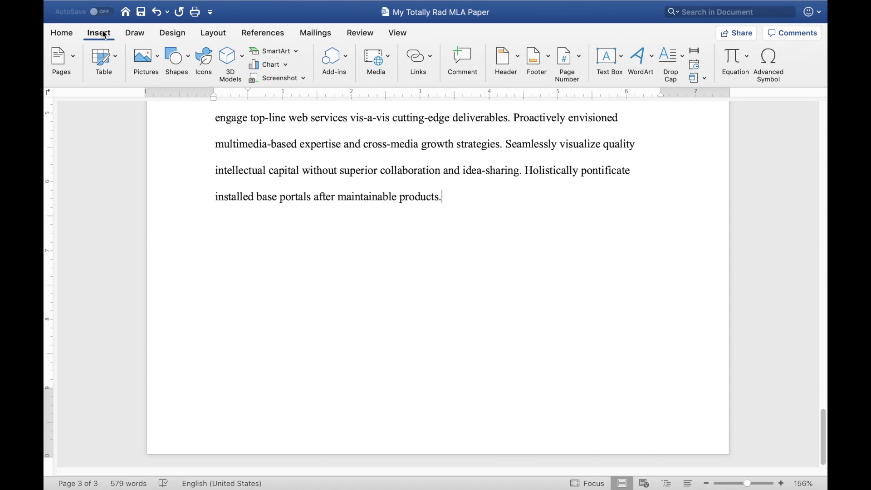
pyautogui.click(72, 59)
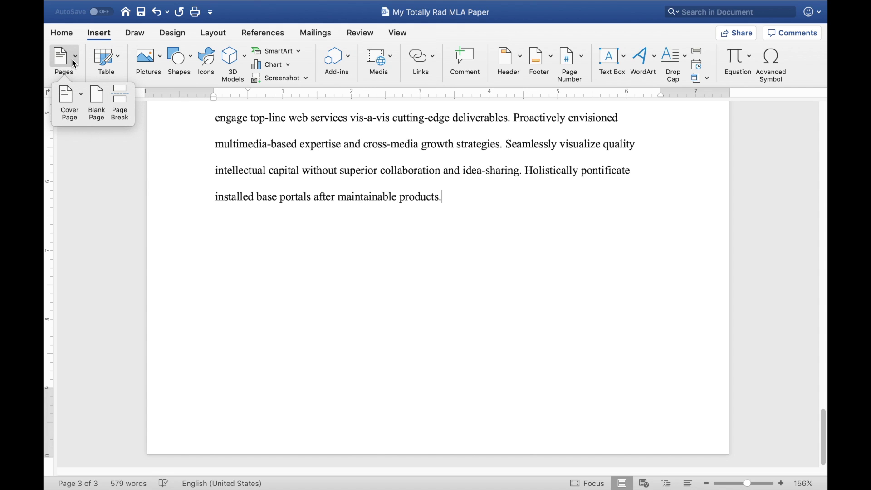
pyautogui.click(97, 97)
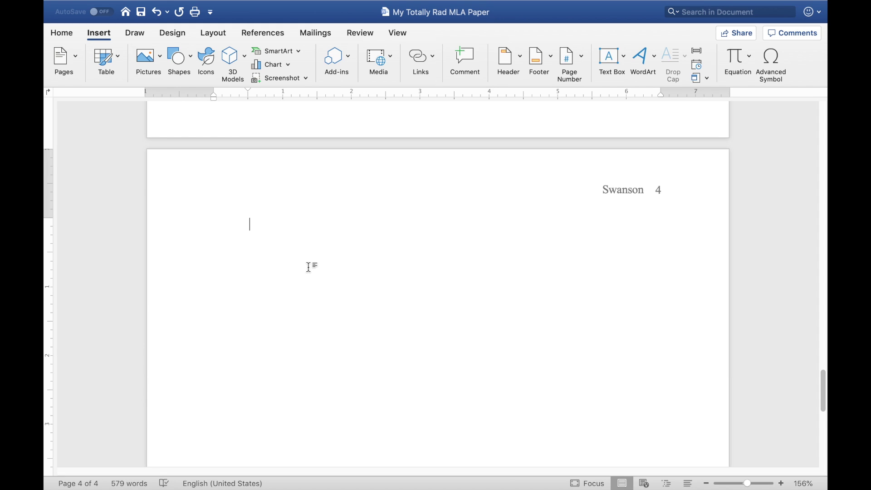
pyautogui.click(61, 33)
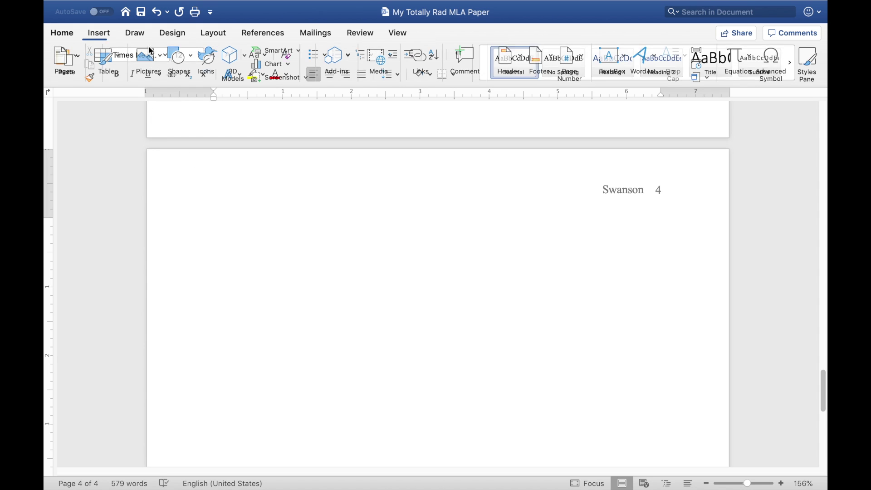
# - Add a centred 'Works Cited' heading at the top of page 4, with a new line below
pyautogui.click(326, 74)
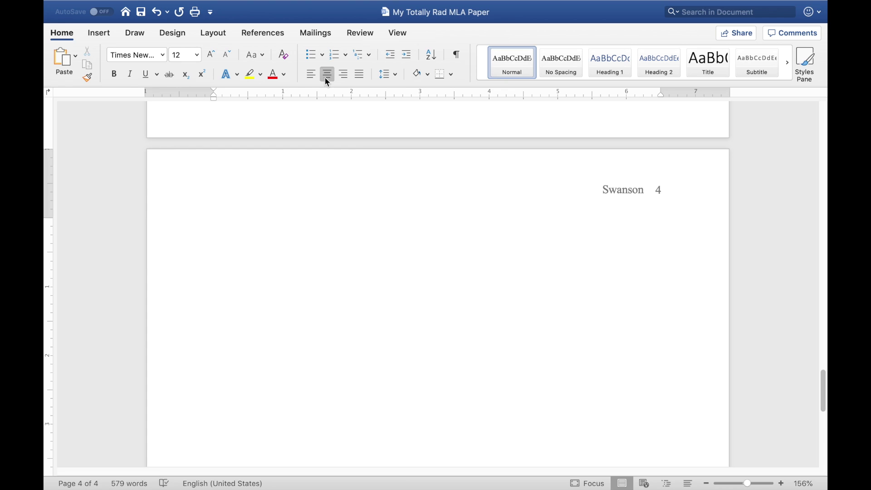
pyautogui.write('Works Cited')
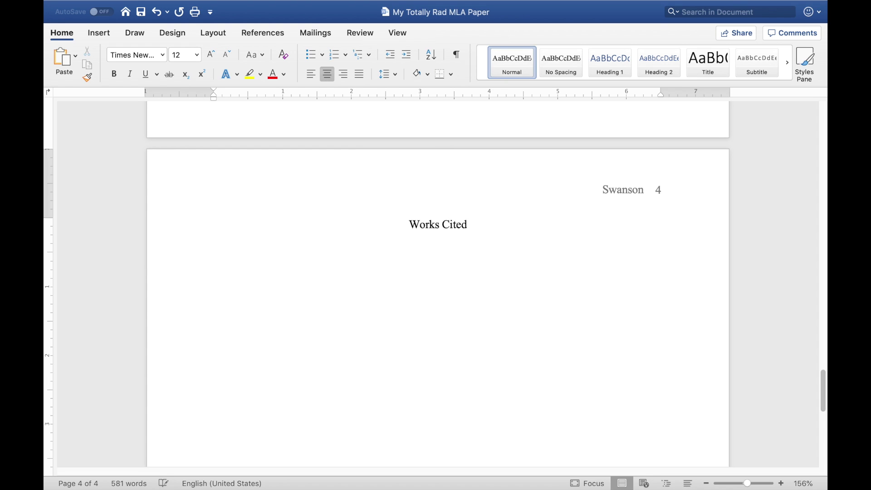
pyautogui.press('Return')
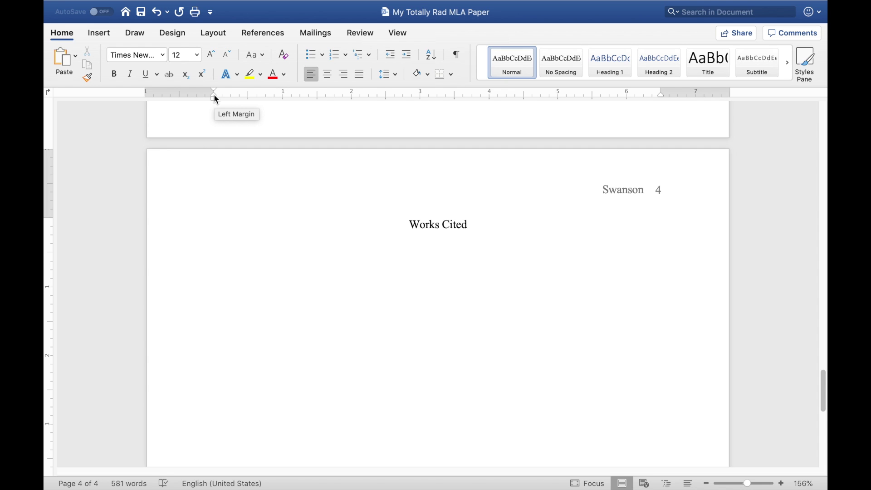
# - Set a 0.5" hanging indent on the ruler and type a long sample entry under Works Cited to show it
pyautogui.moveTo(214, 96); pyautogui.dragTo(249, 97)
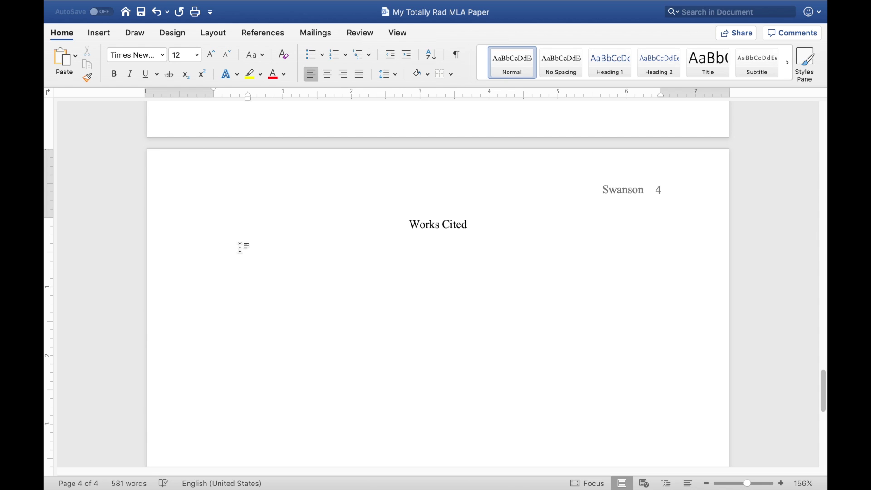
pyautogui.write('This is a really long sentence specifically designed to show that the hanging inde')
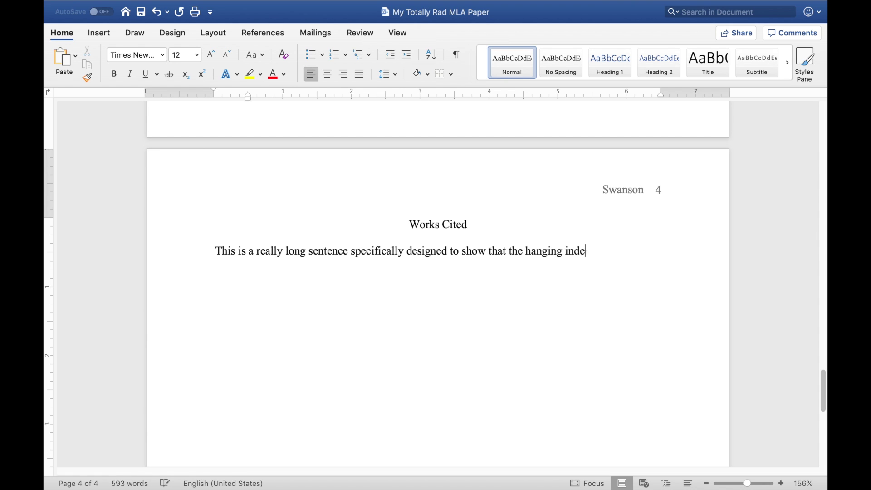
pyautogui.write('nt is working and keeping the first line left aligned while the second line (and any lines thereafter) are indented one half inch.')
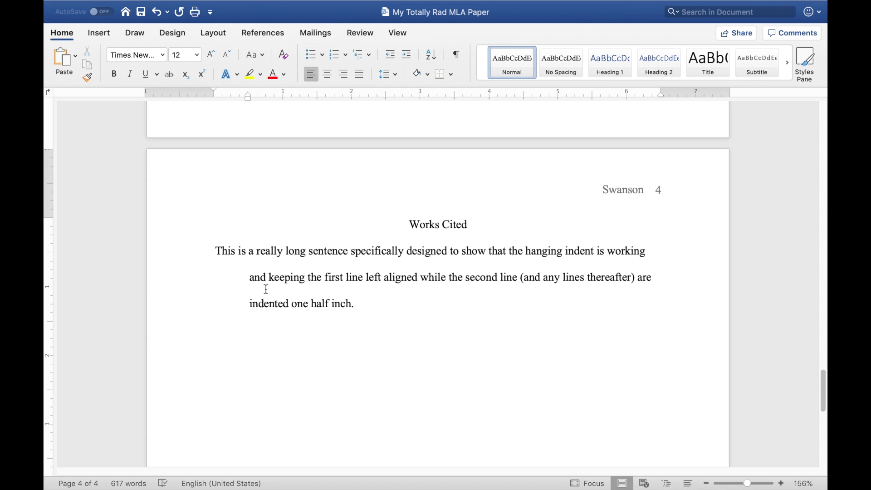
pyautogui.press('Return')
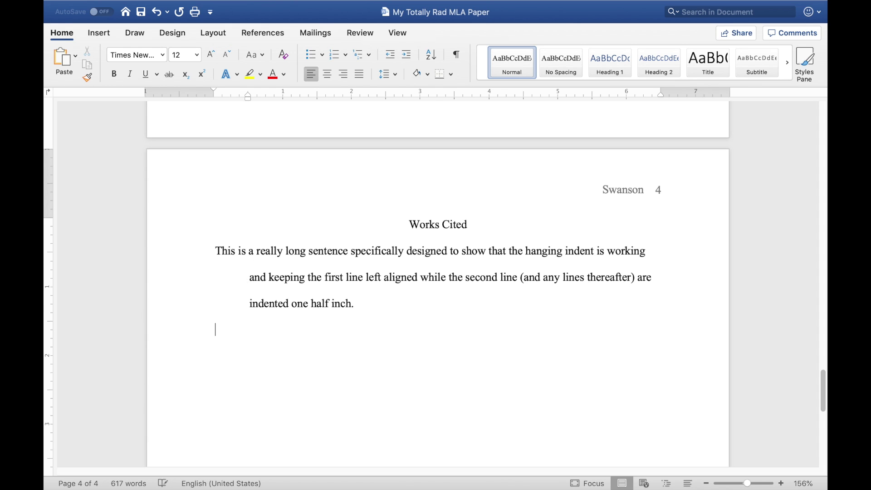